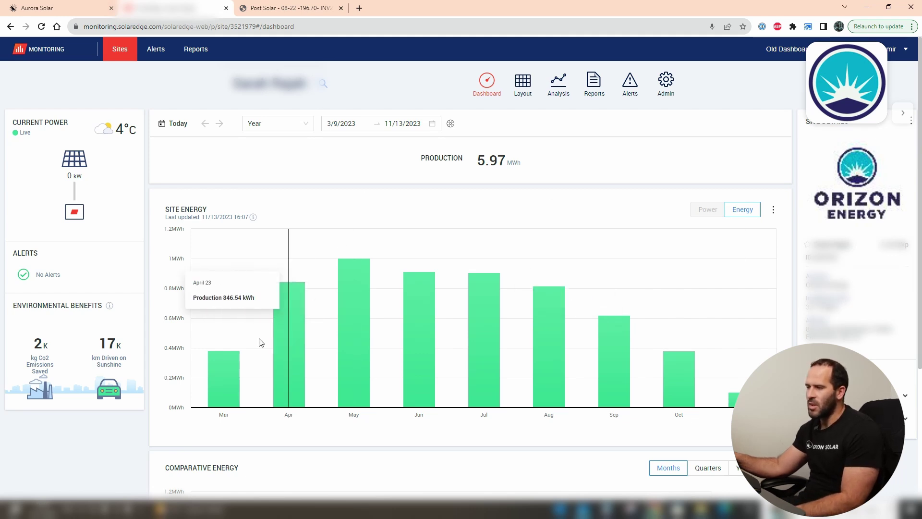
click(285, 127)
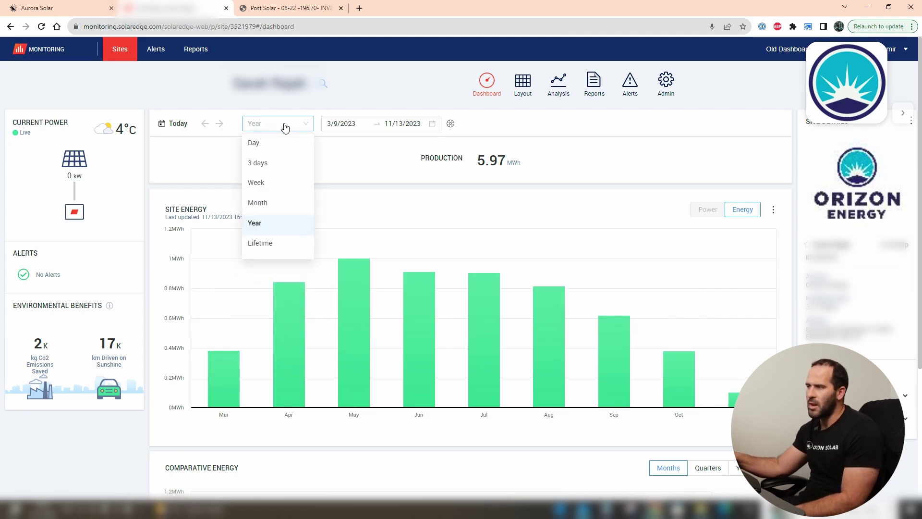
click(257, 225)
mouse_move(354, 332)
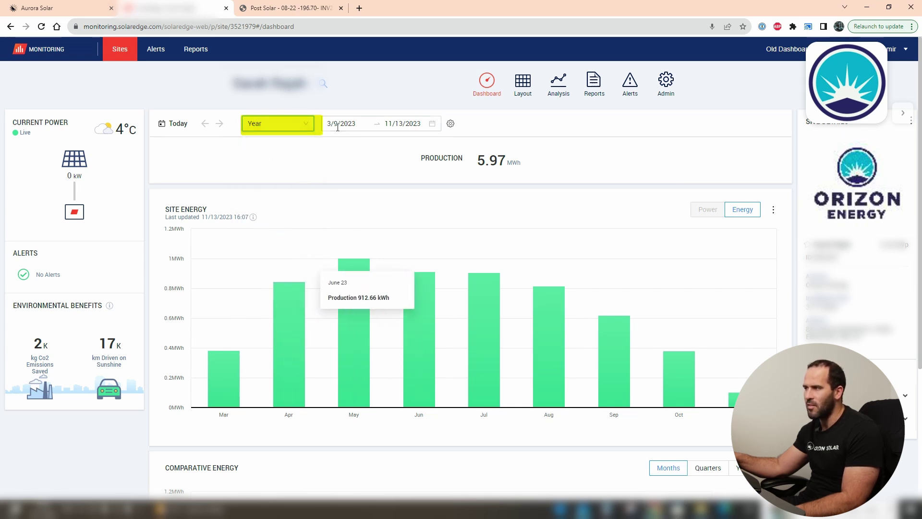
click(284, 358)
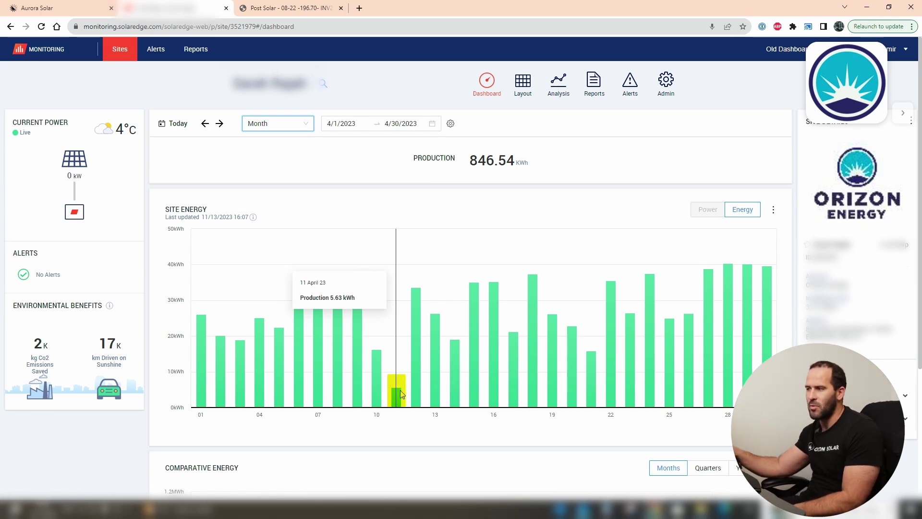
click(271, 125)
click(279, 225)
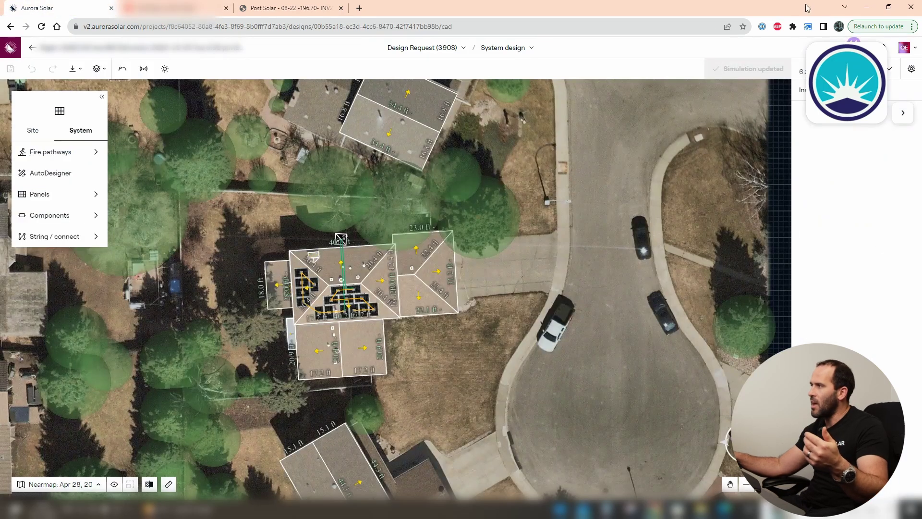
Show the Aurora design's estimated annual and monthly production, comparing it against the SolarEdge 2023 year view
click(793, 70)
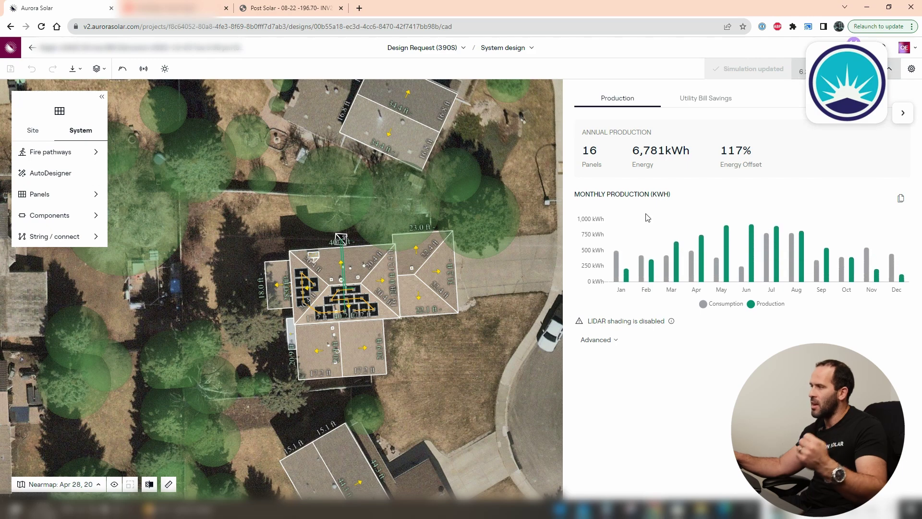
mouse_move(701, 252)
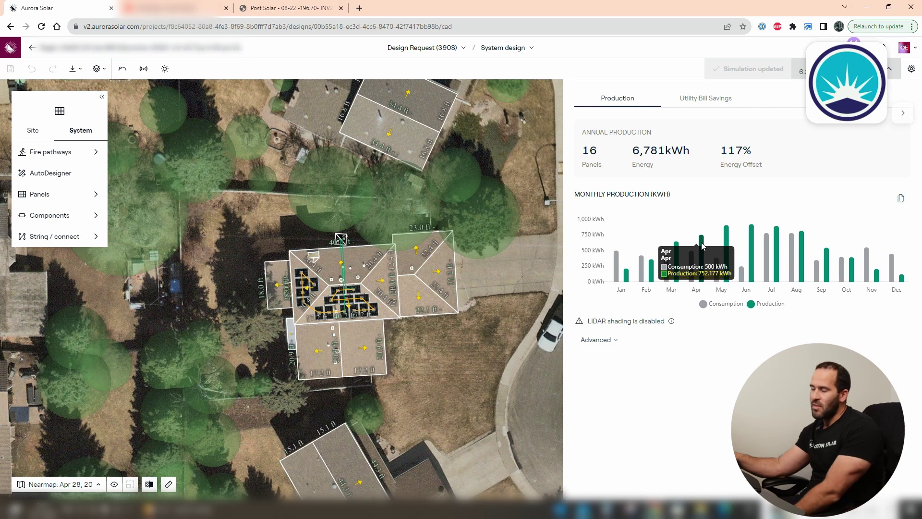
click(284, 9)
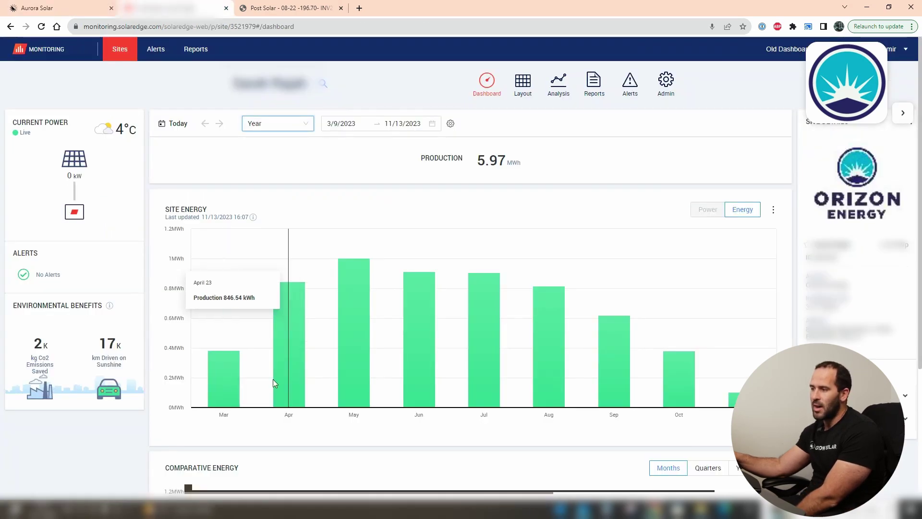
click(69, 8)
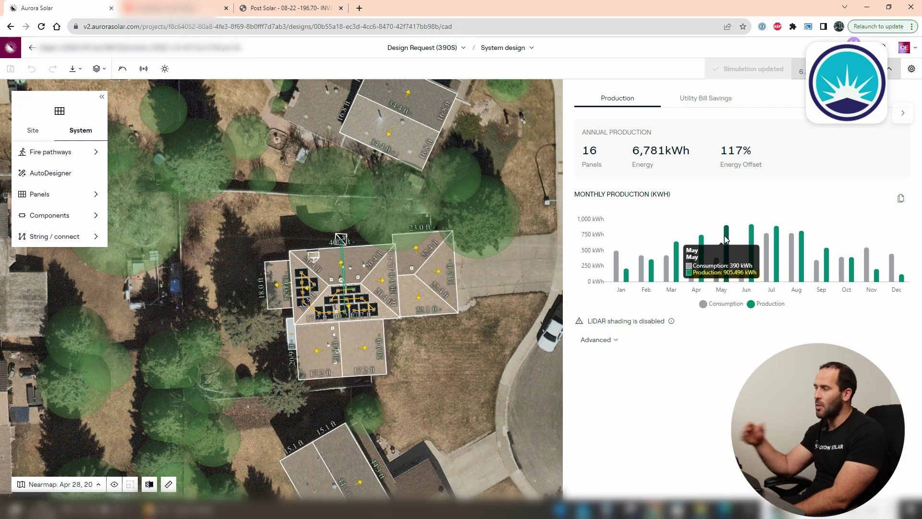
key(ctrl+Tab)
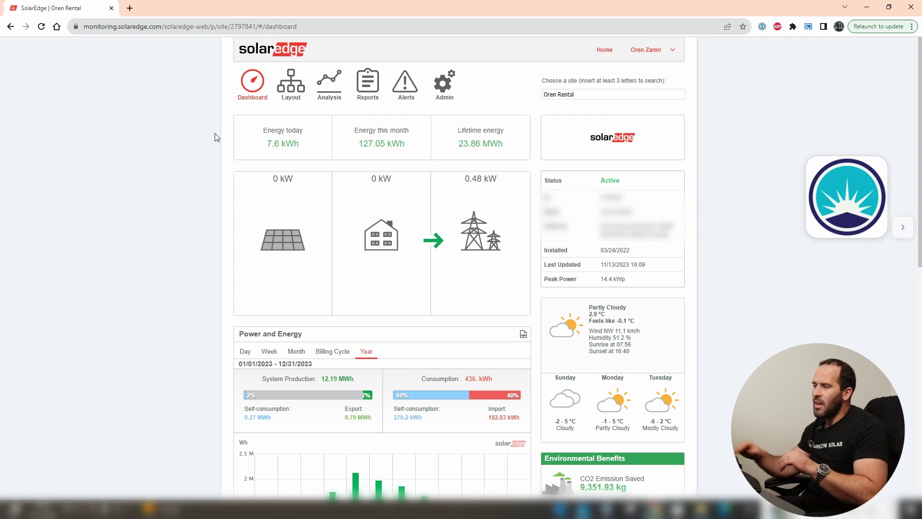
scroll(171, 250, down, 3)
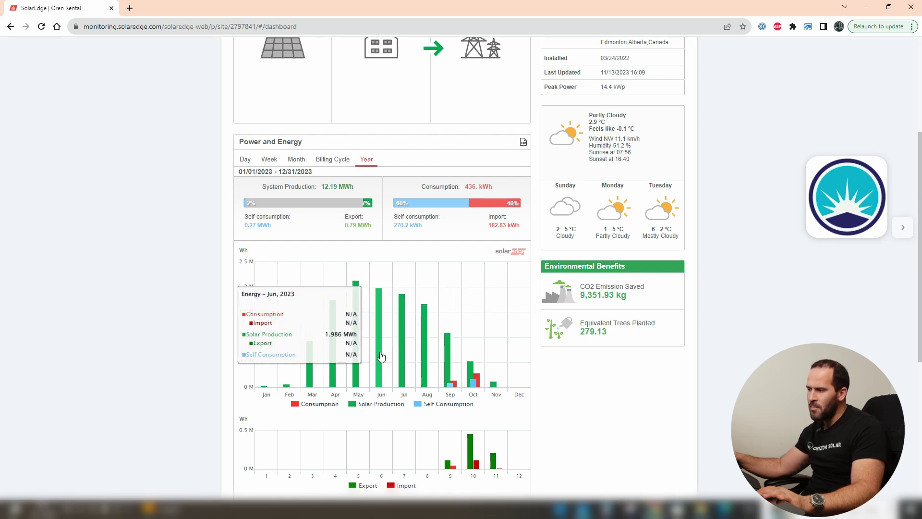
mouse_move(451, 378)
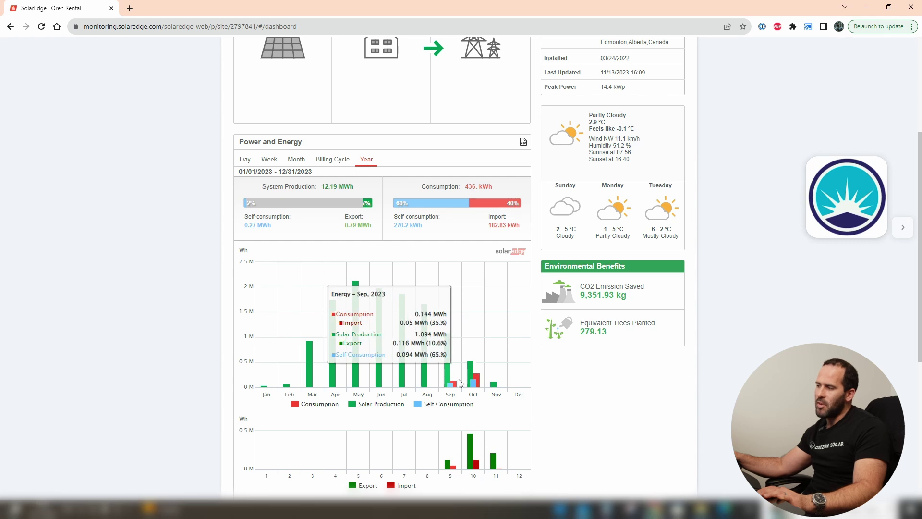
scroll(447, 405, down, 1)
click(449, 346)
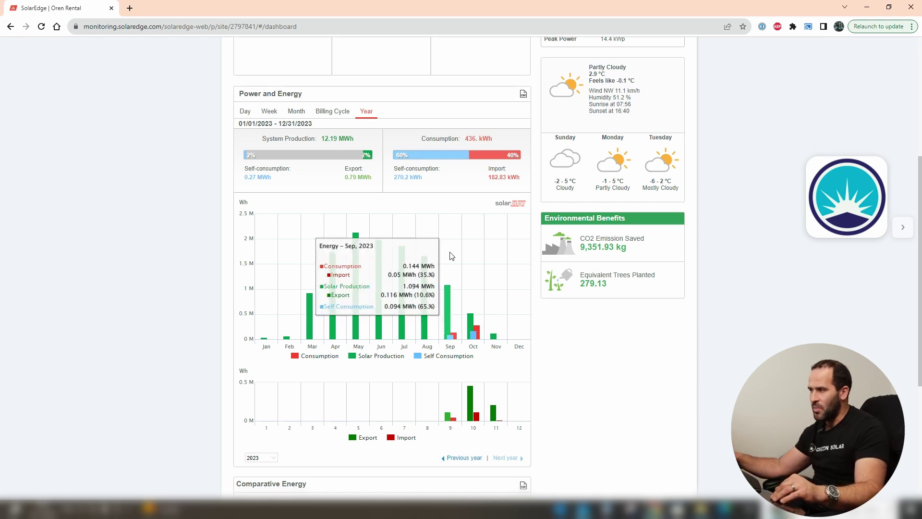
Drill from the Sep 2023 bar into the 09/23/2023 day view (28 kWh produced, 27.01 kWh consumed)
click(448, 321)
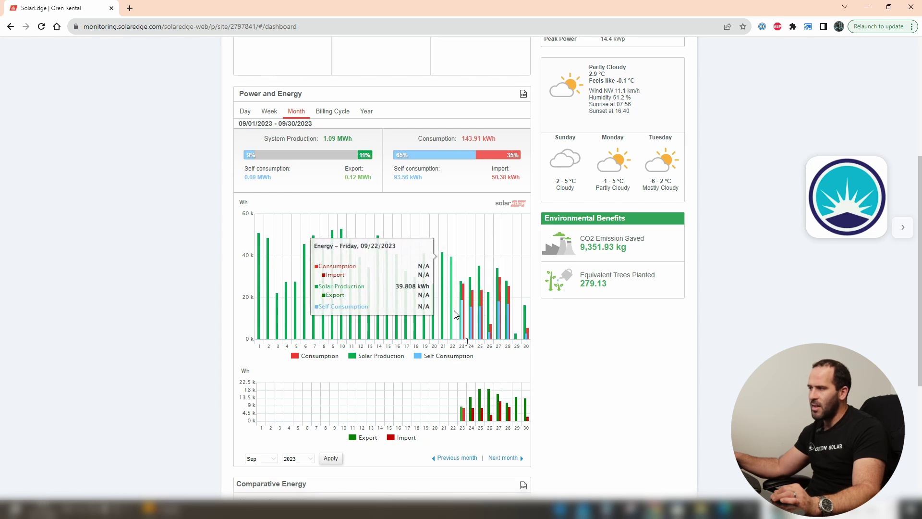
click(455, 314)
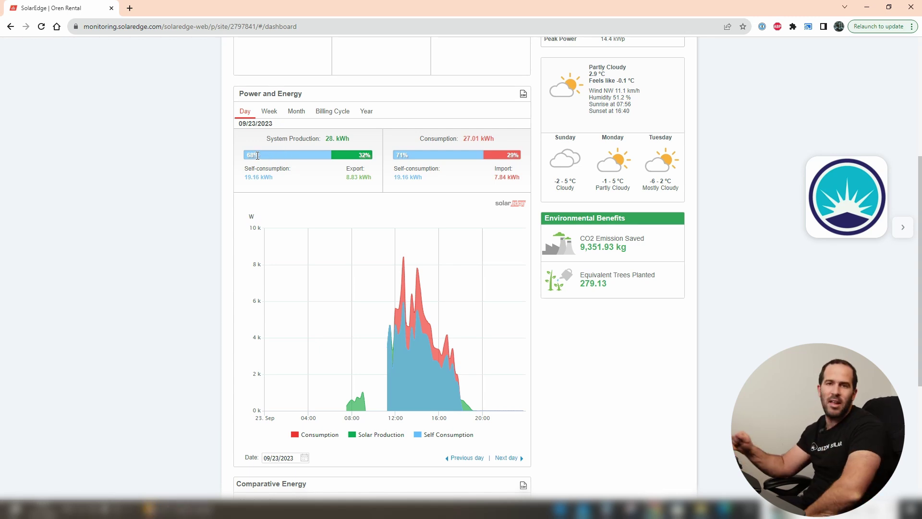
drag(256, 156, 292, 188)
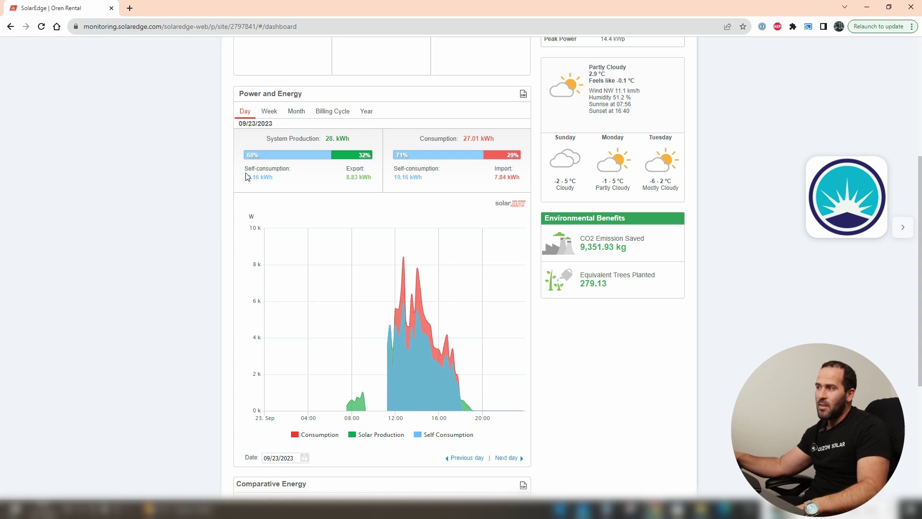
click(292, 188)
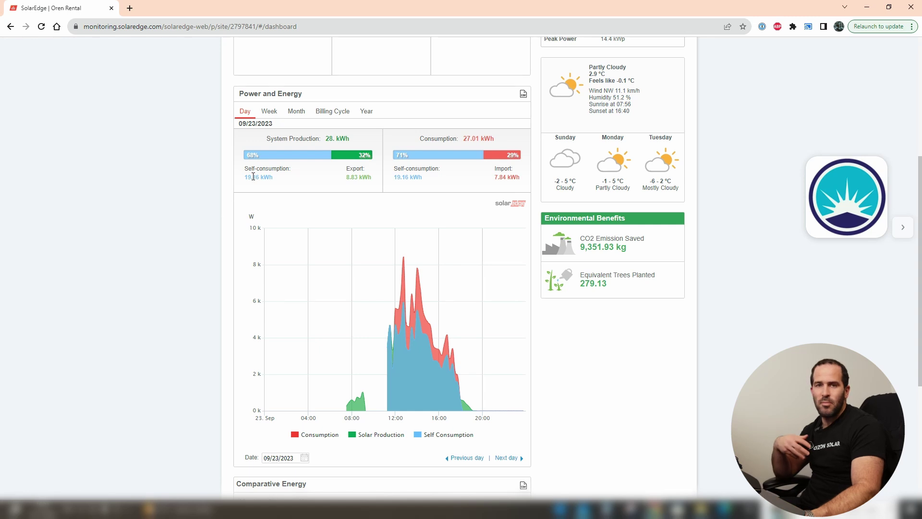
double_click(350, 178)
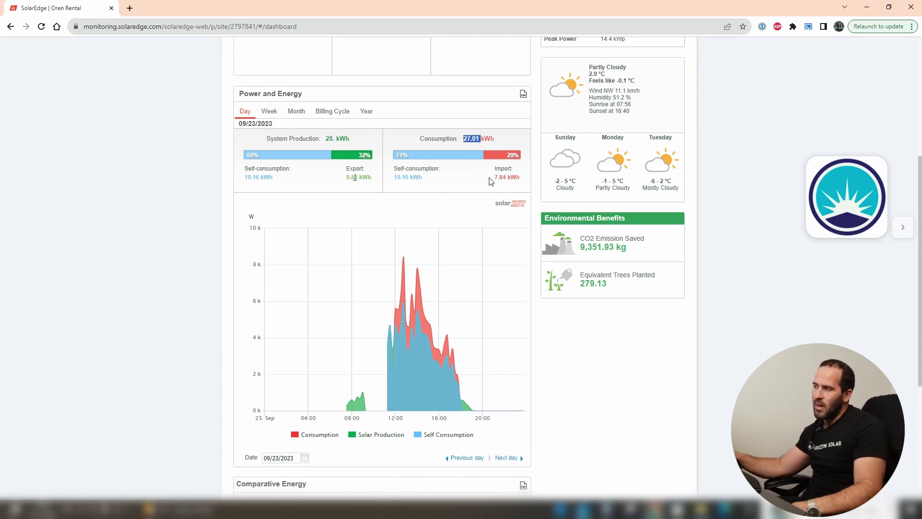
click(476, 142)
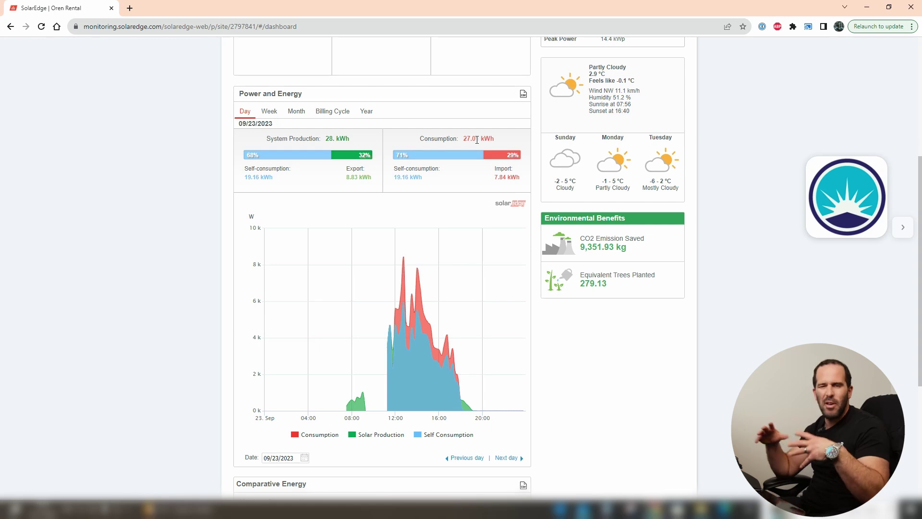
click(507, 459)
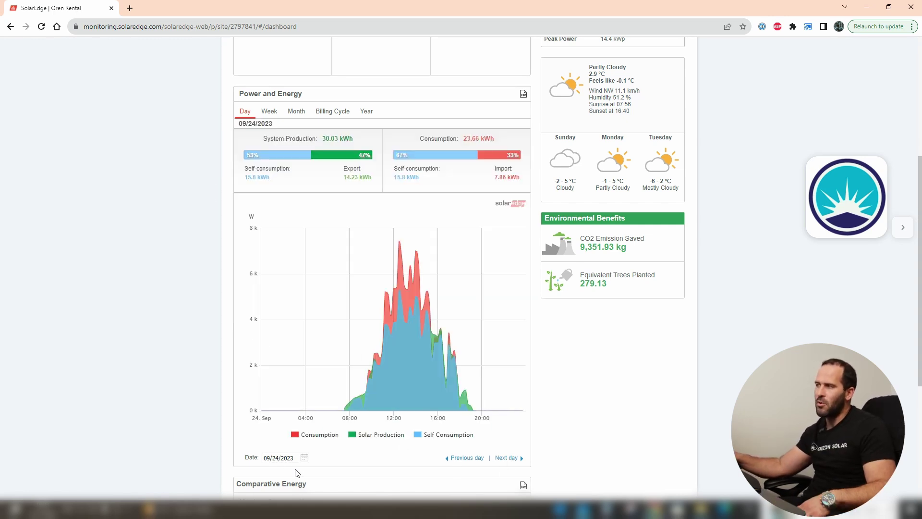
Highlight the 30.03 kWh production total for 09/24/2023, then advance to 09/25/2023
drag(353, 139, 323, 138)
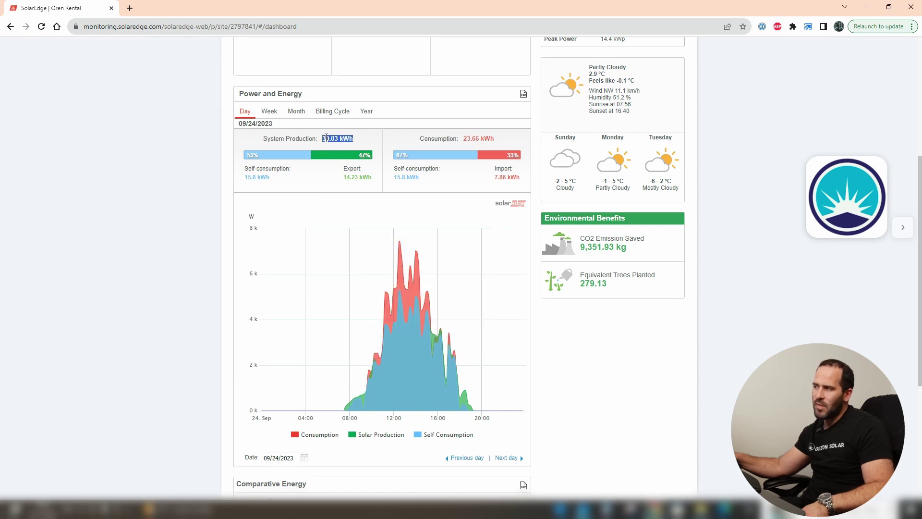
click(472, 141)
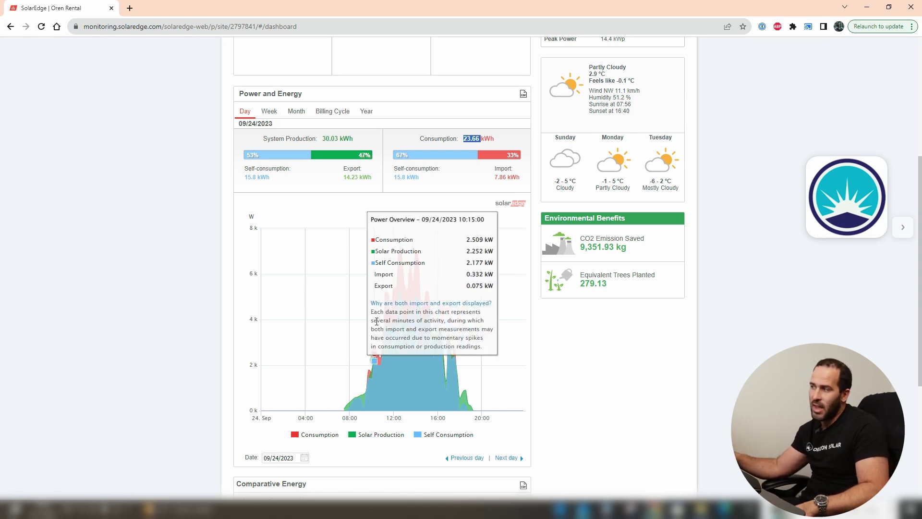
click(508, 458)
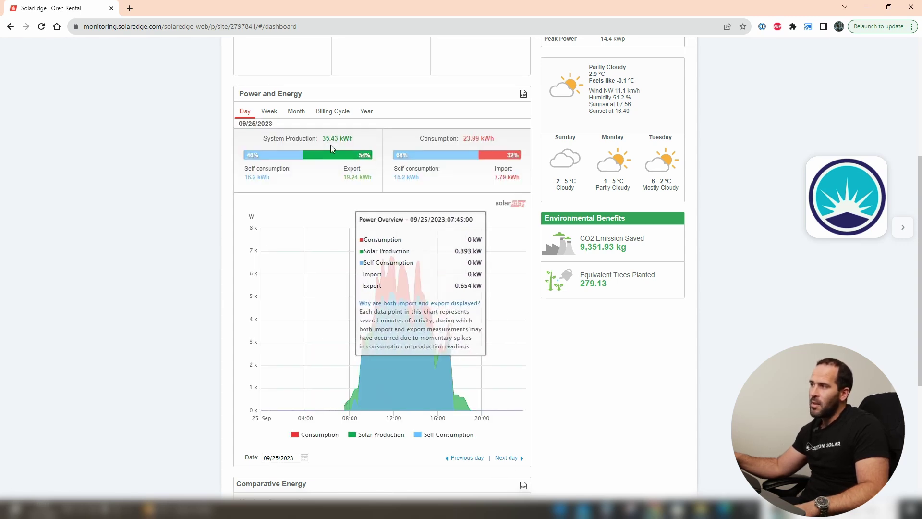
Highlight and clear the 35.43 kWh production total for 09/25/2023
double_click(329, 139)
click(329, 138)
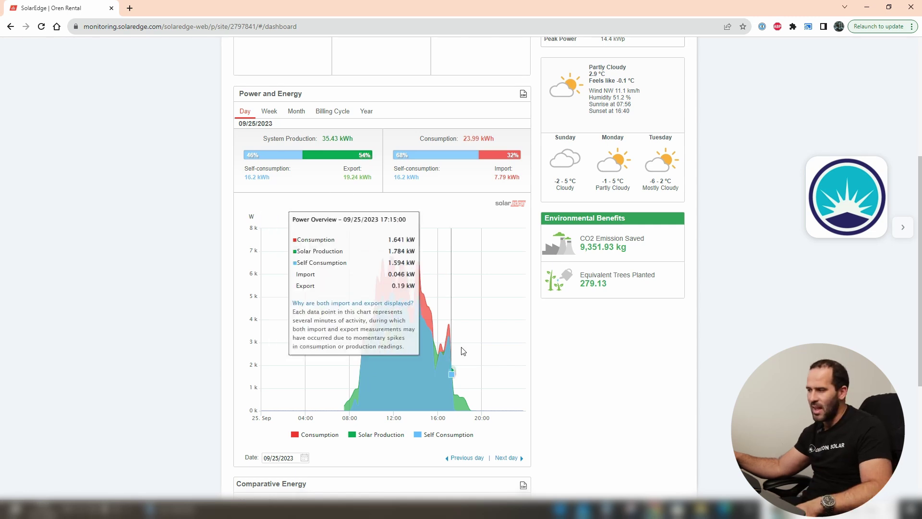
Advance to the 09/26/2023 day view (22.73 kWh produced, 7.57 kWh consumed) and dismiss the notification
click(509, 459)
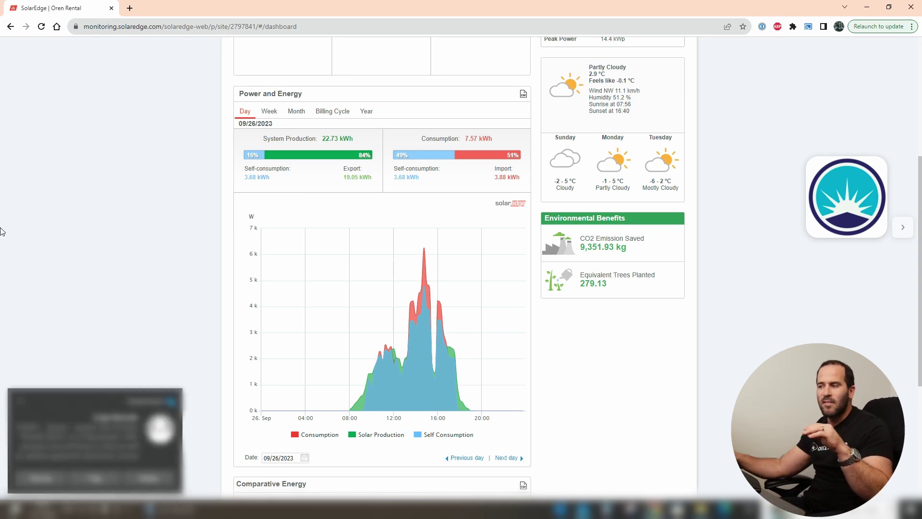
click(26, 408)
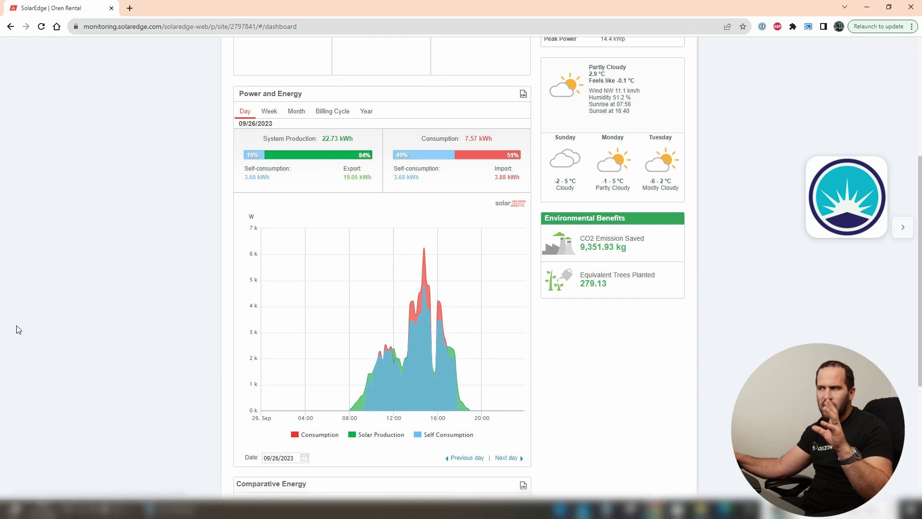